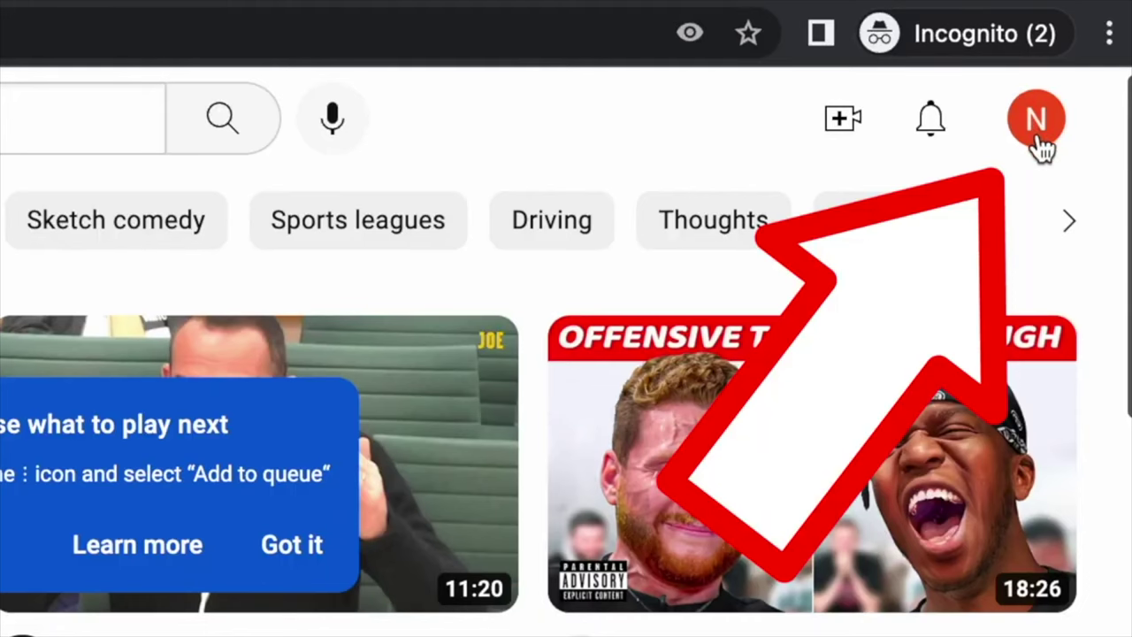
Start a new channel from the account menu and enter 'VHS' as the channel name.
left_click(1038, 140)
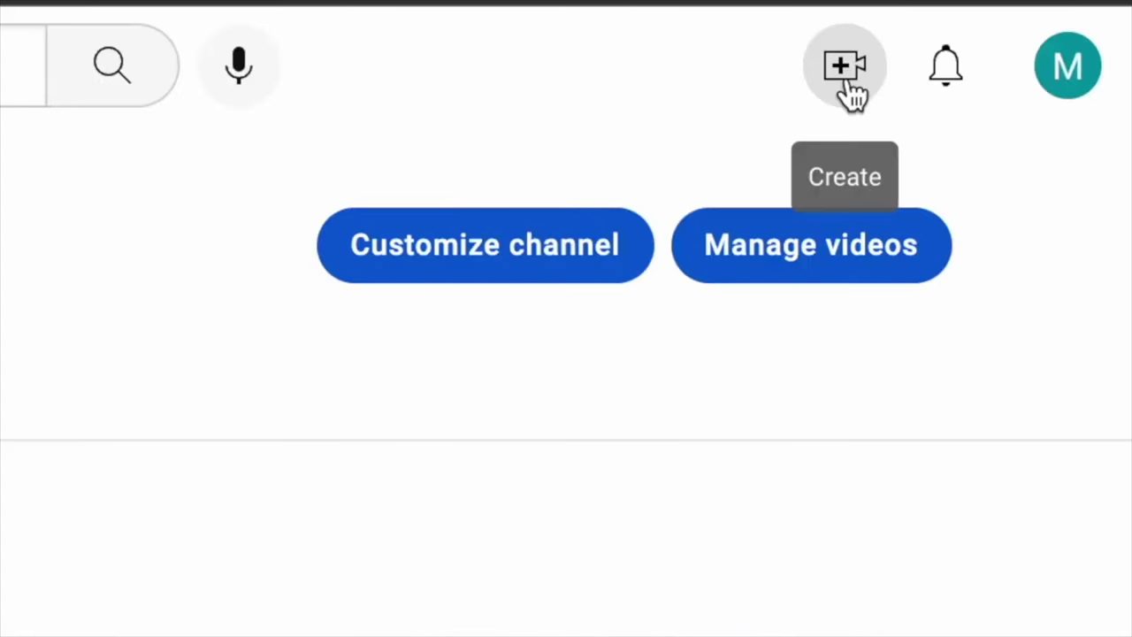
left_click(845, 67)
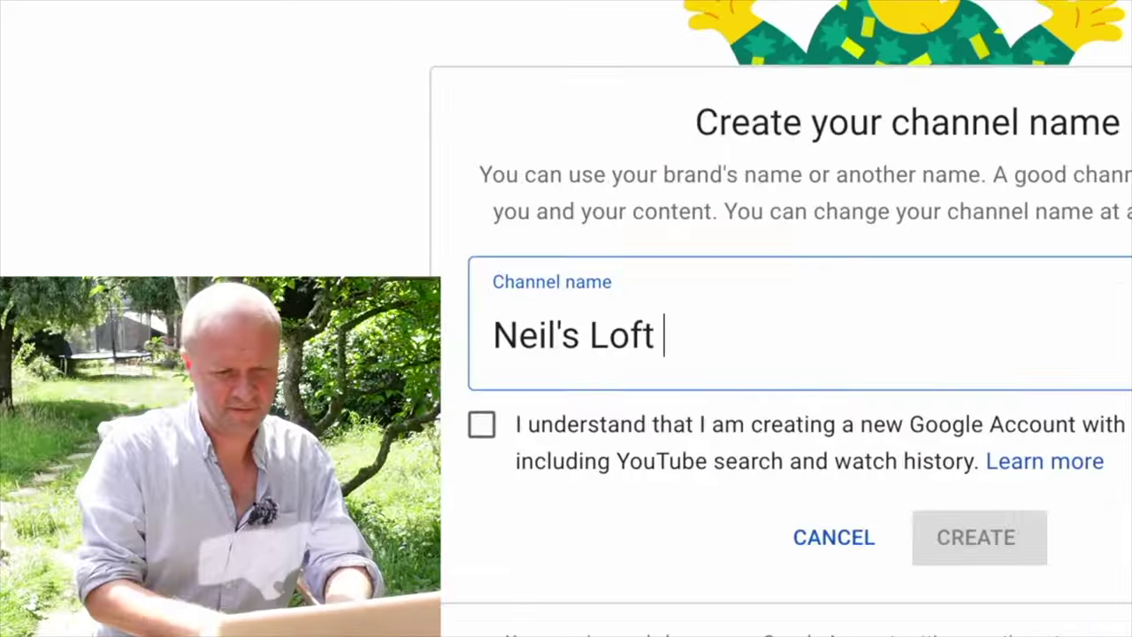
type("VHS")
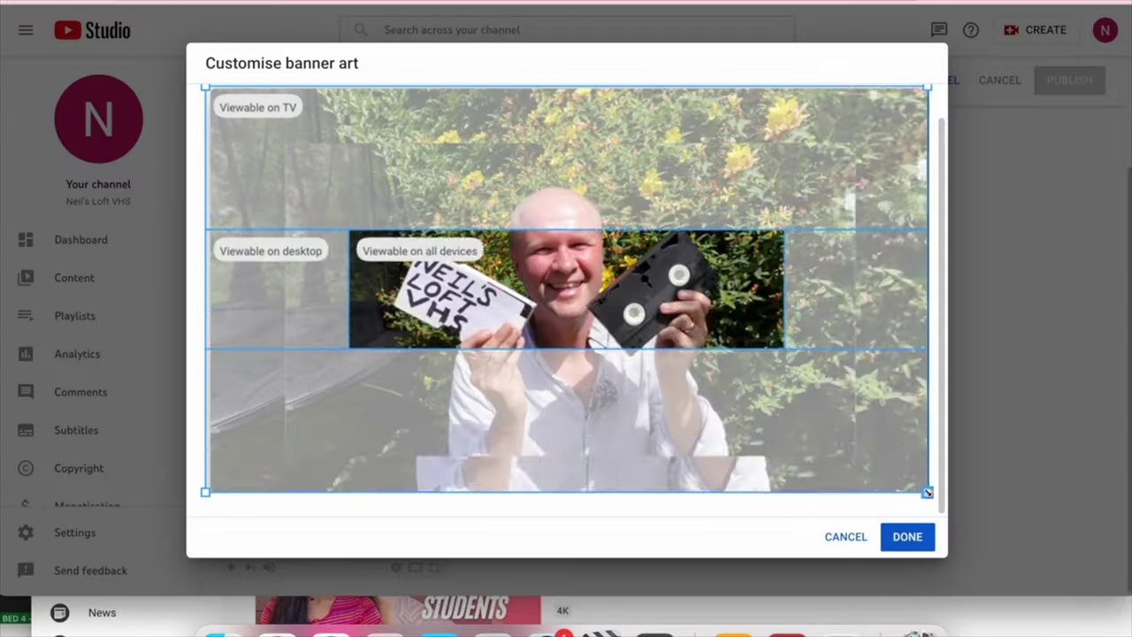
left_click_drag(927, 492, 804, 419)
left_click_drag(635, 302, 688, 329)
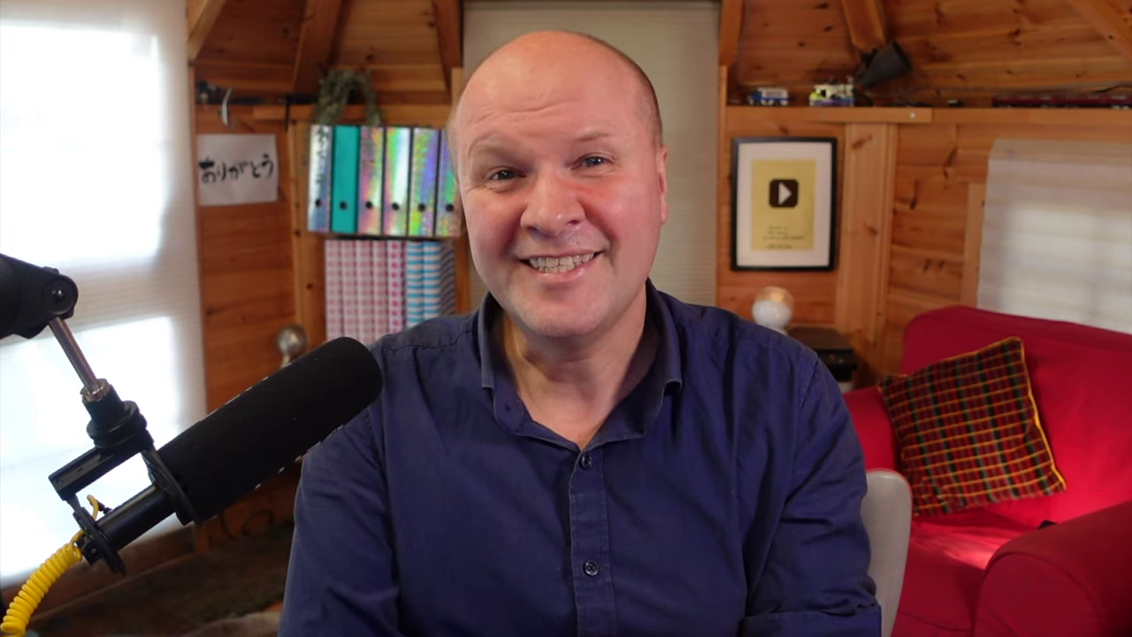
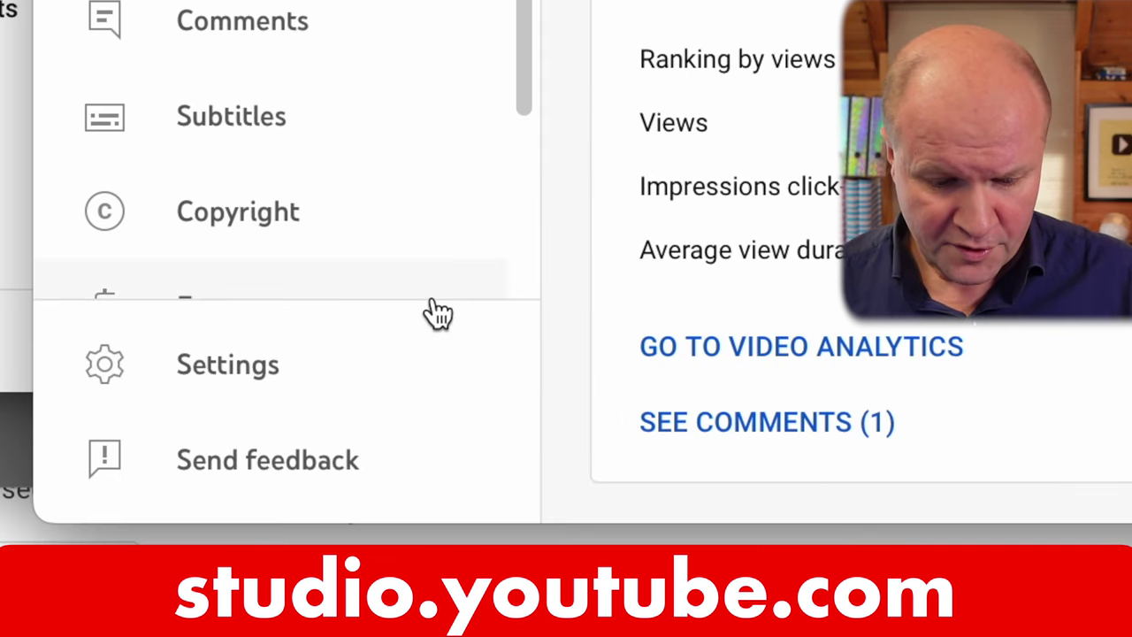
Open Settings > Permissions and go to the TIGHTWAD DAD vlog's Brand Account details via MANAGE PERMISSIONS.
left_click(412, 389)
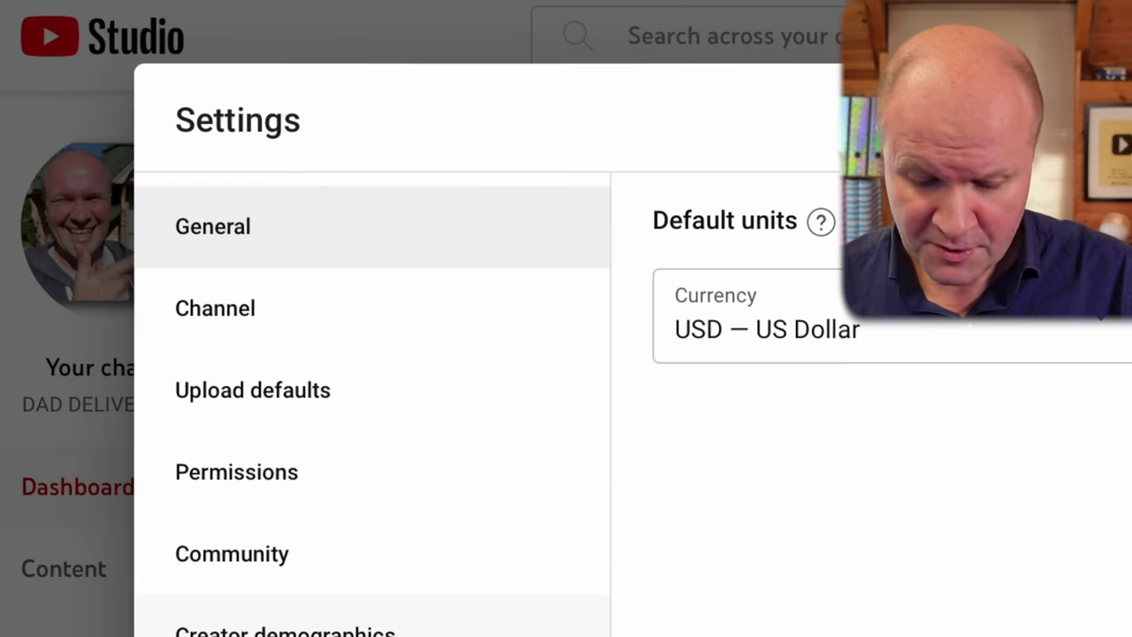
left_click(516, 496)
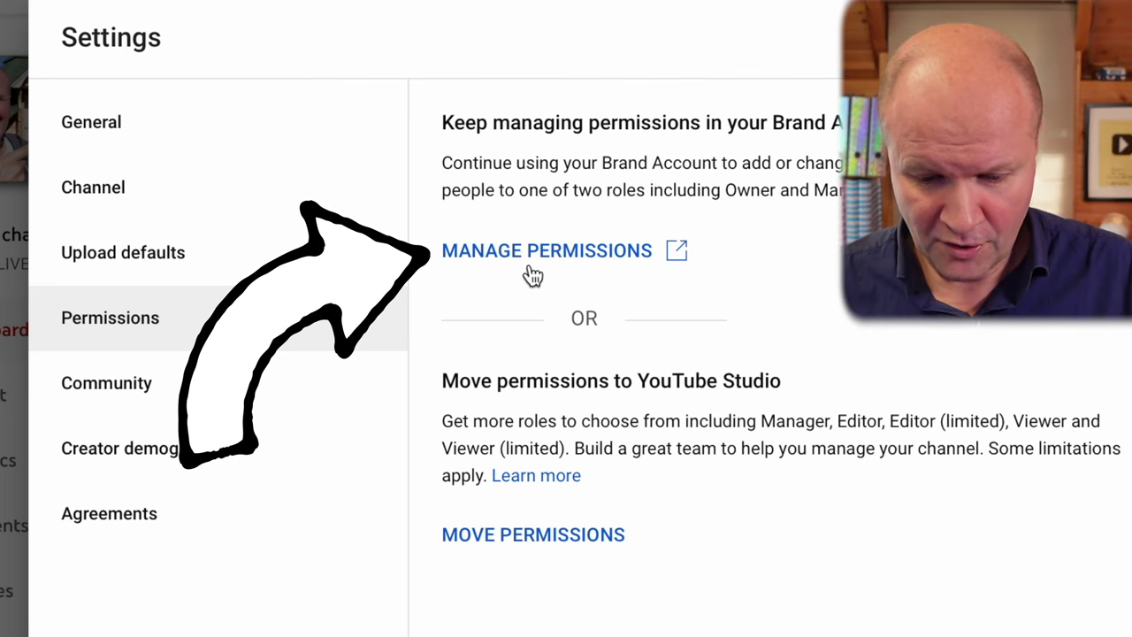
left_click(540, 267)
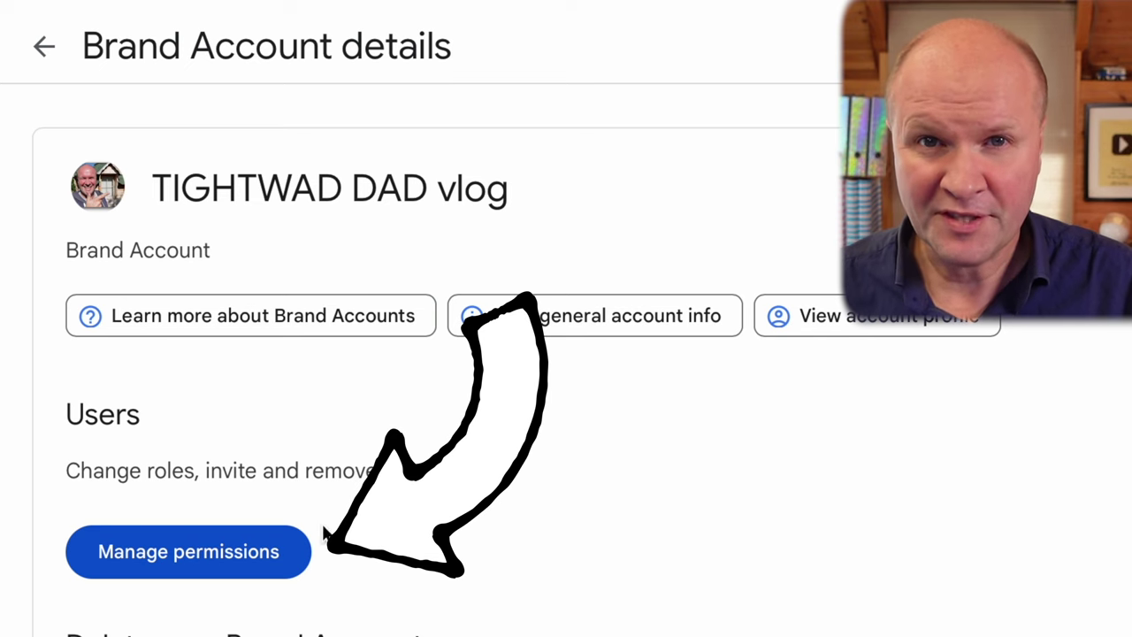
Show the Brand Account's user list and the role options for the second Owner.
left_click(295, 567)
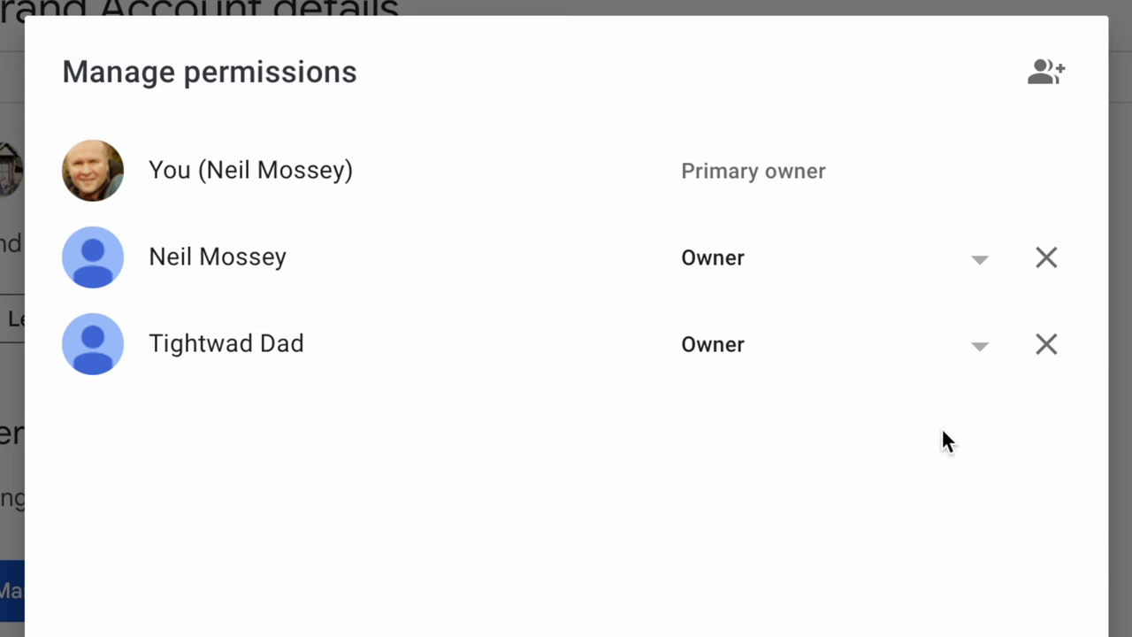
left_click(984, 352)
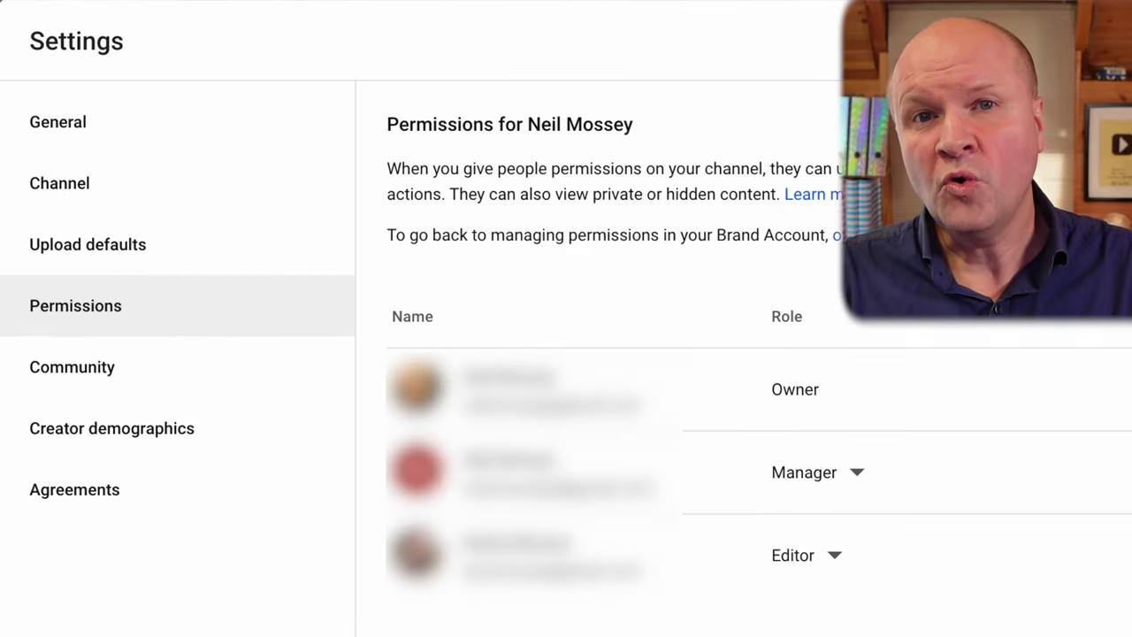
left_click(858, 474)
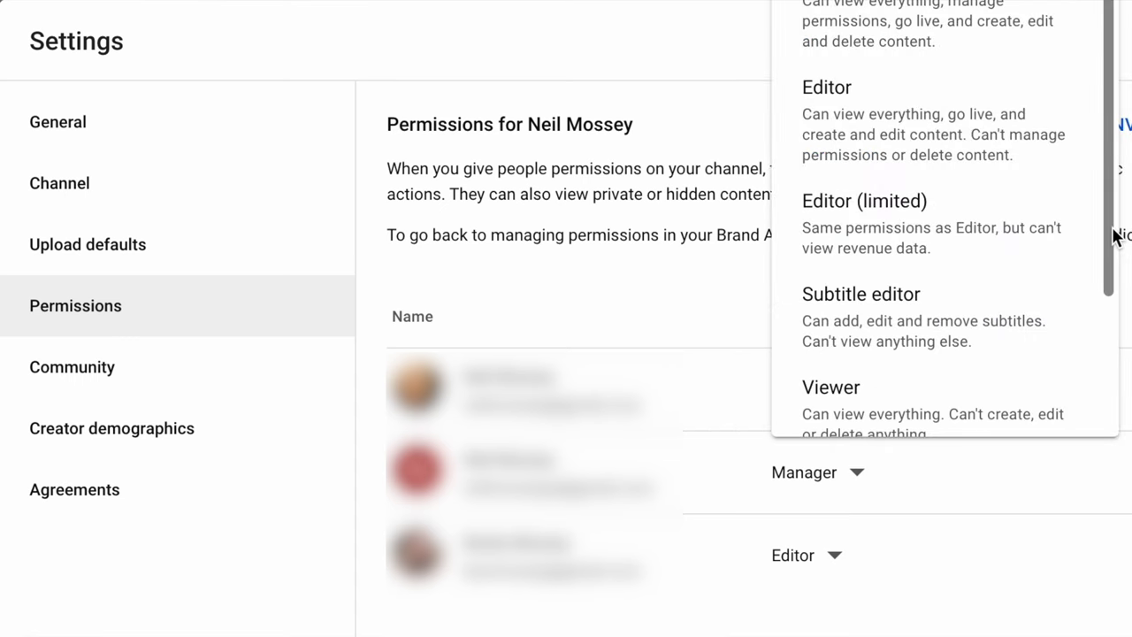
left_click_drag(1112, 228, 1113, 329)
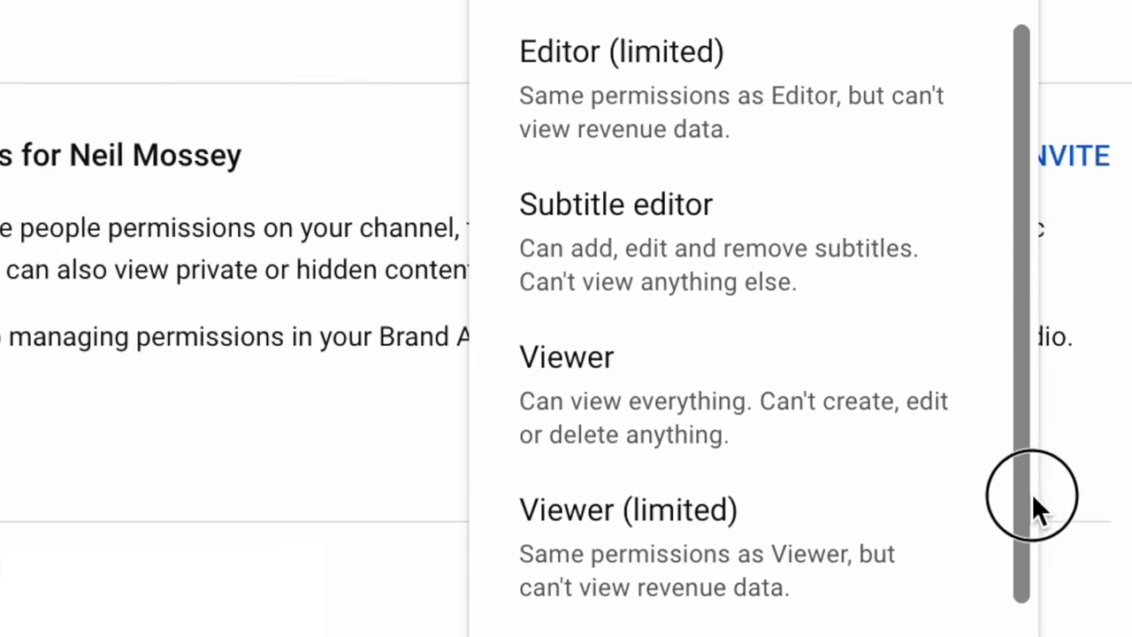
left_click_drag(1033, 496, 1046, 566)
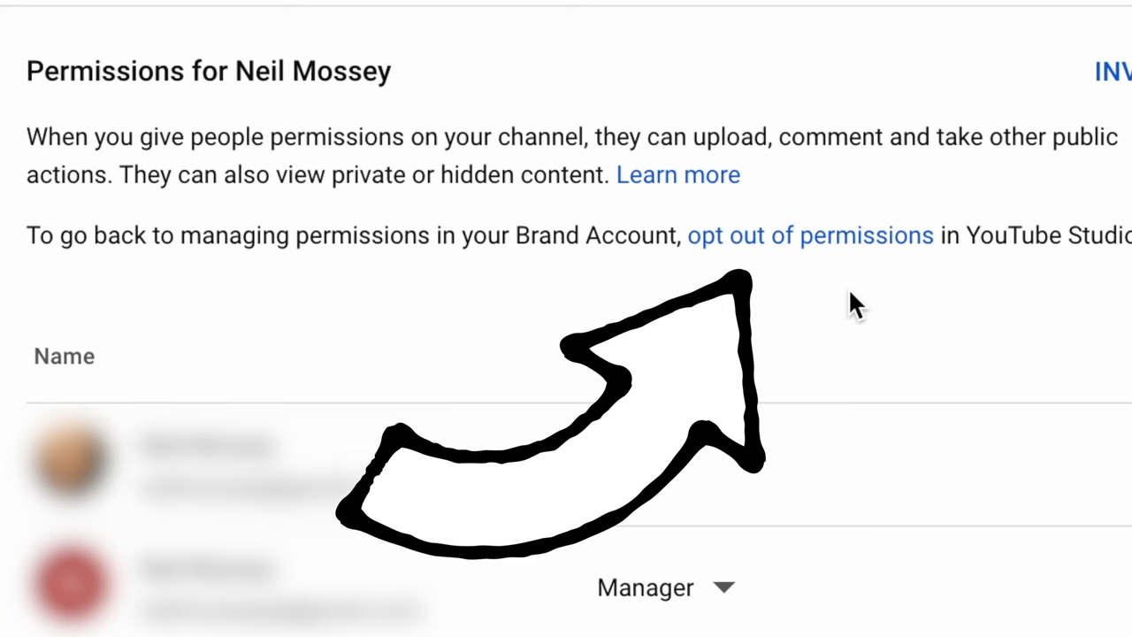
Opt out of YouTube Studio permissions, accepting the 'I understand' acknowledgement.
left_click(812, 235)
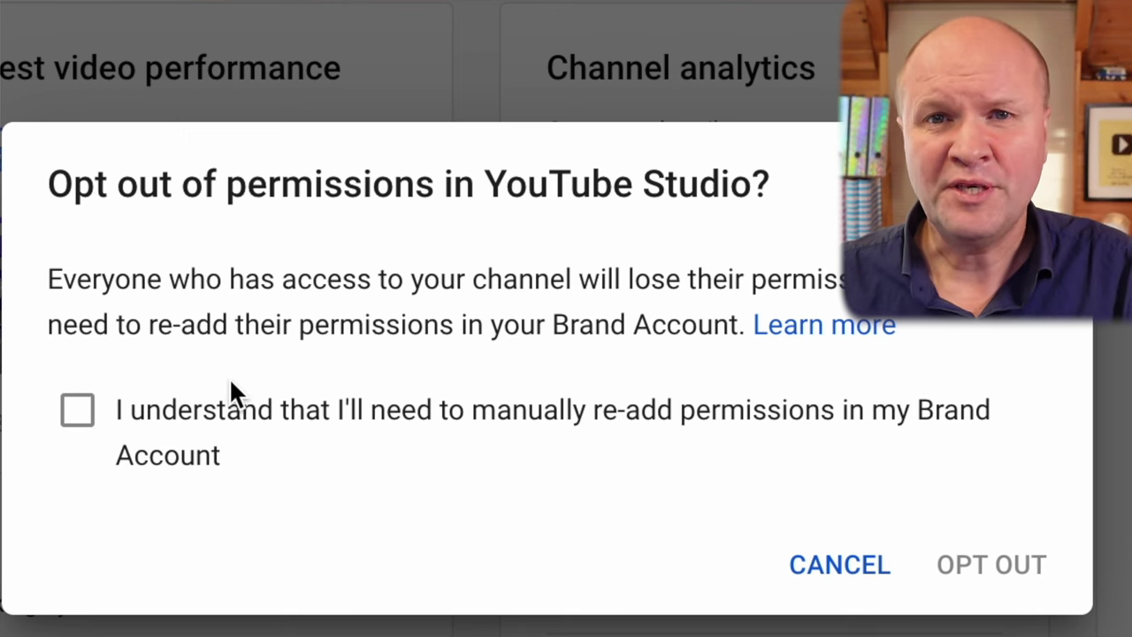
left_click(79, 423)
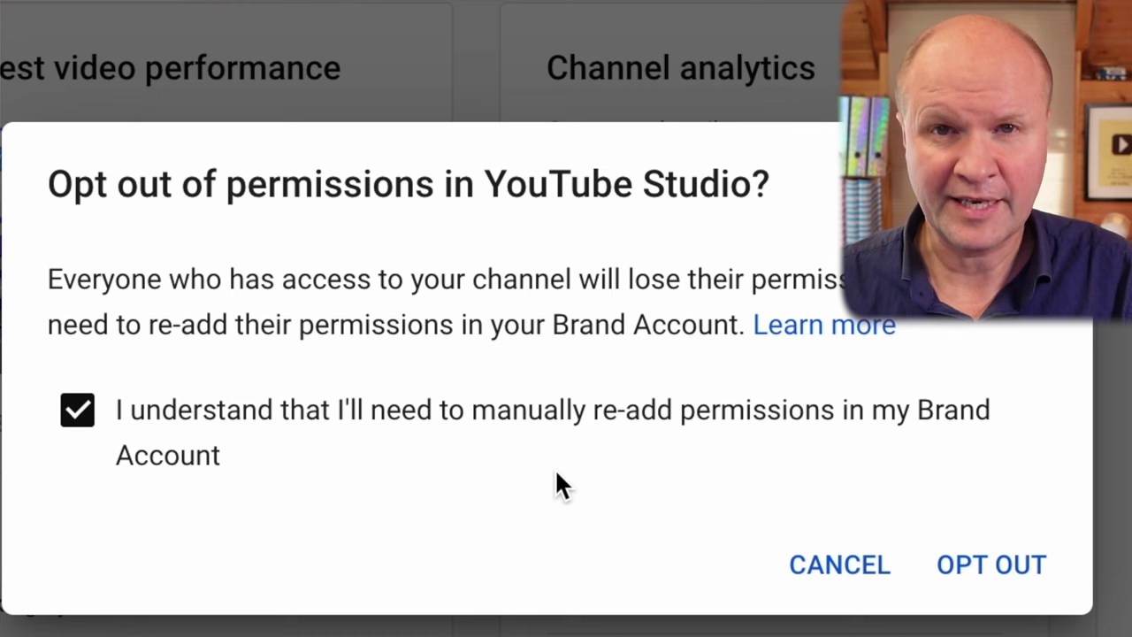
left_click(1024, 592)
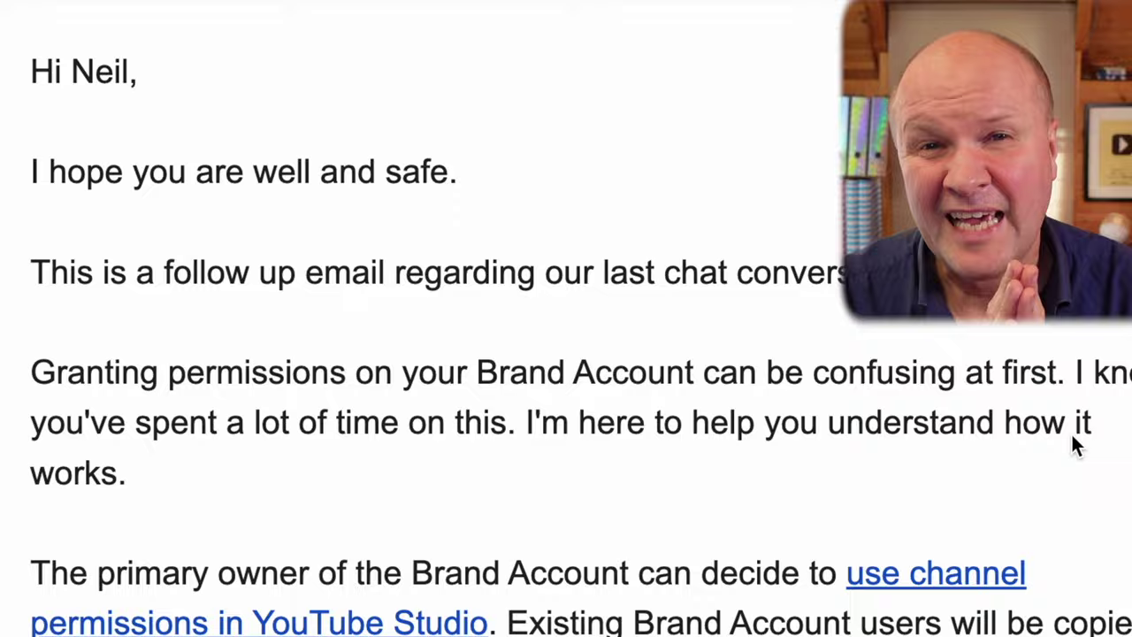
scroll(1071, 444, "down", 2)
scroll(1072, 437, "down", 5)
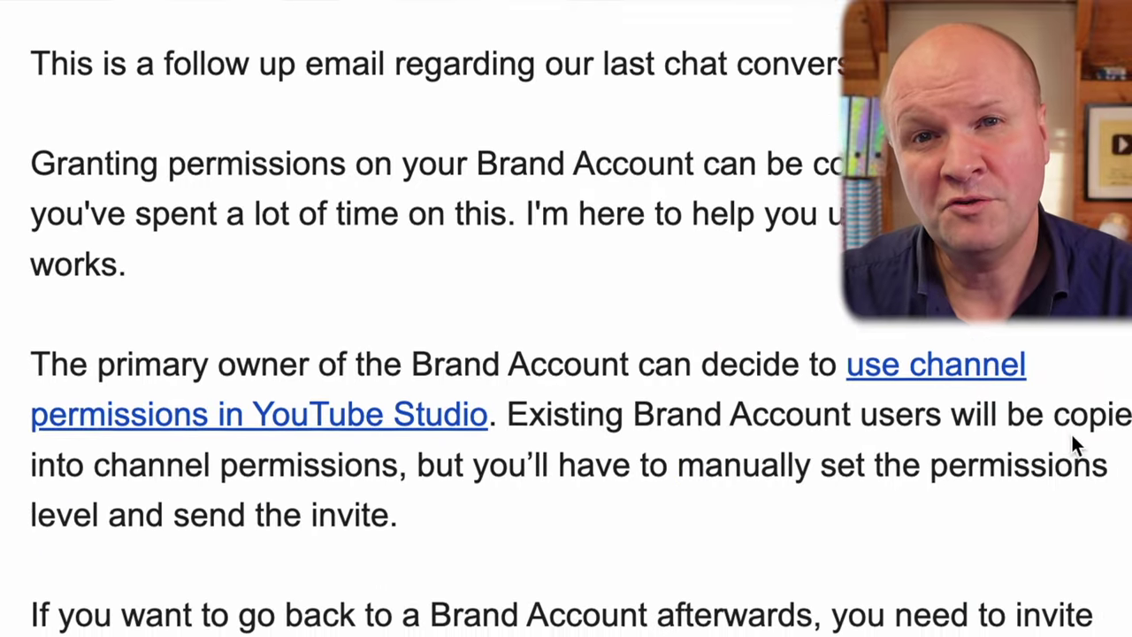
scroll(1071, 436, "down", 5)
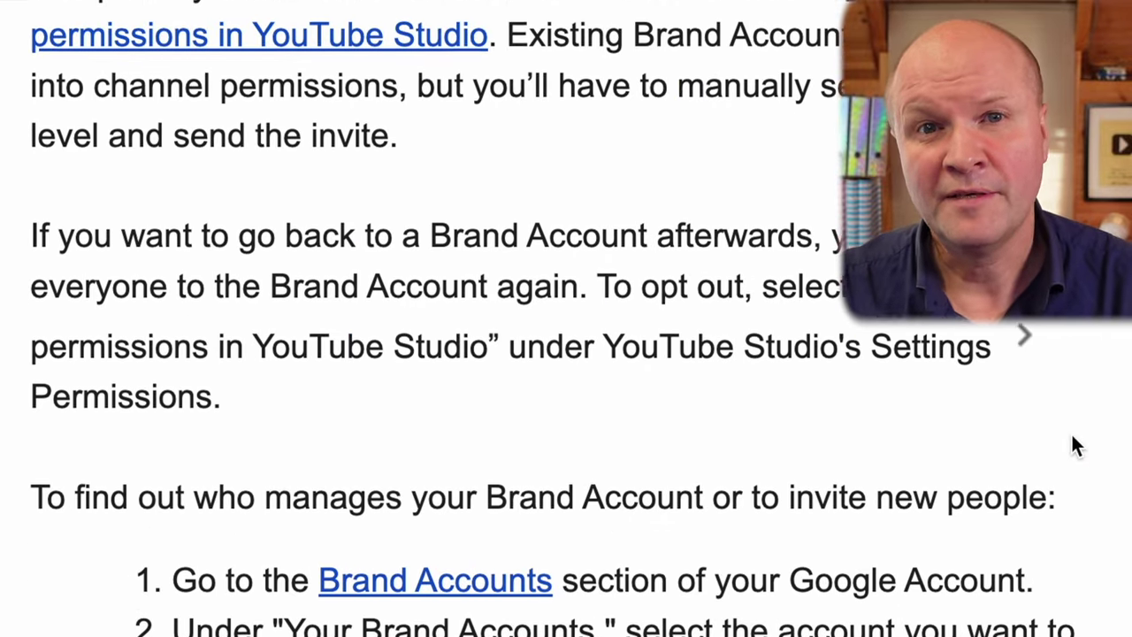
scroll(1072, 438, "down", 5)
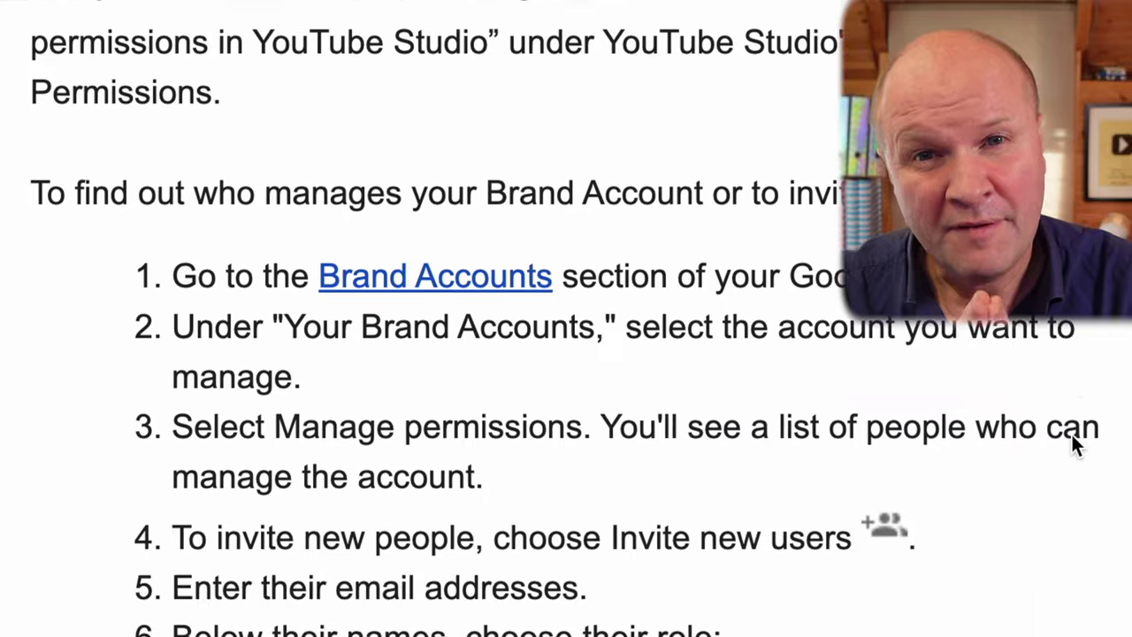
scroll(1072, 437, "down", 5)
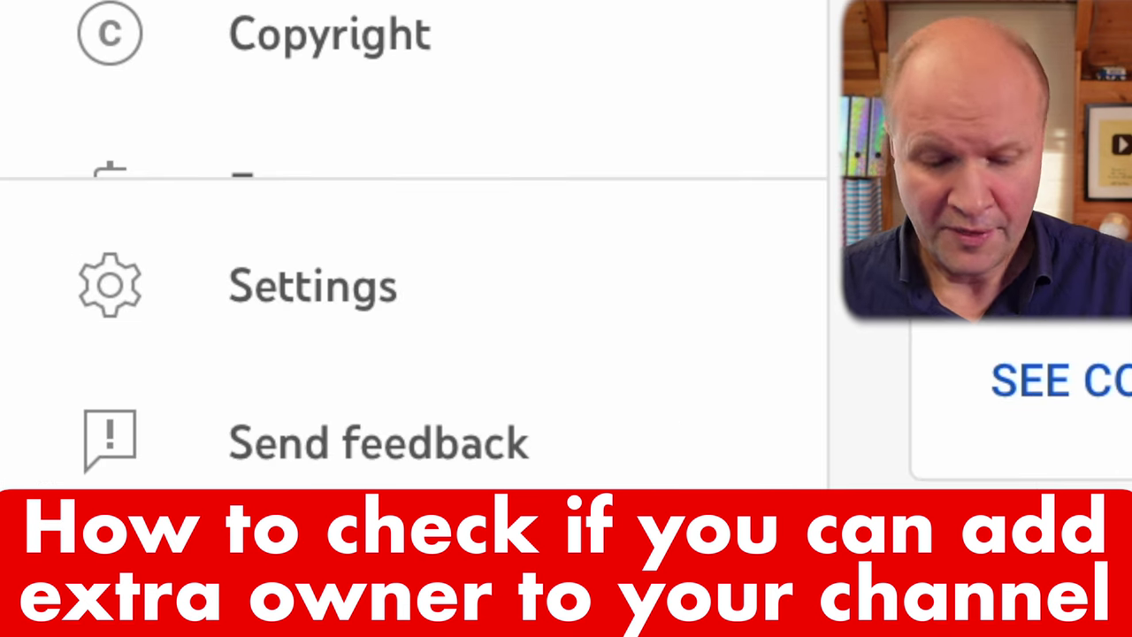
Return to the Brand Account's users list through Settings > Permissions and view the other owner's role options.
left_click(580, 289)
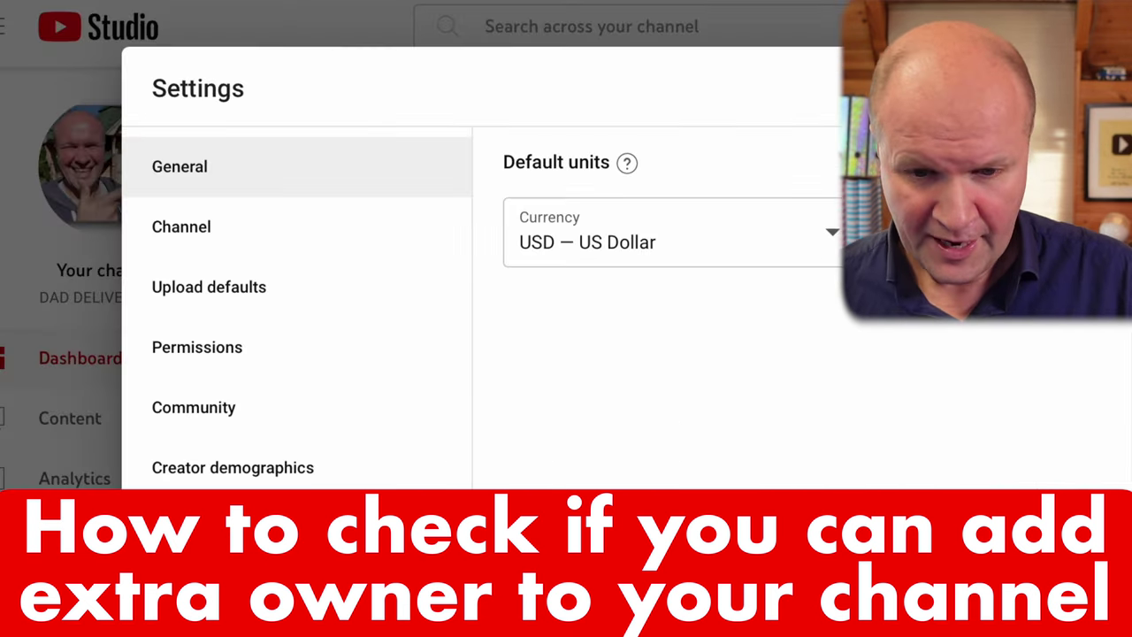
left_click(367, 358)
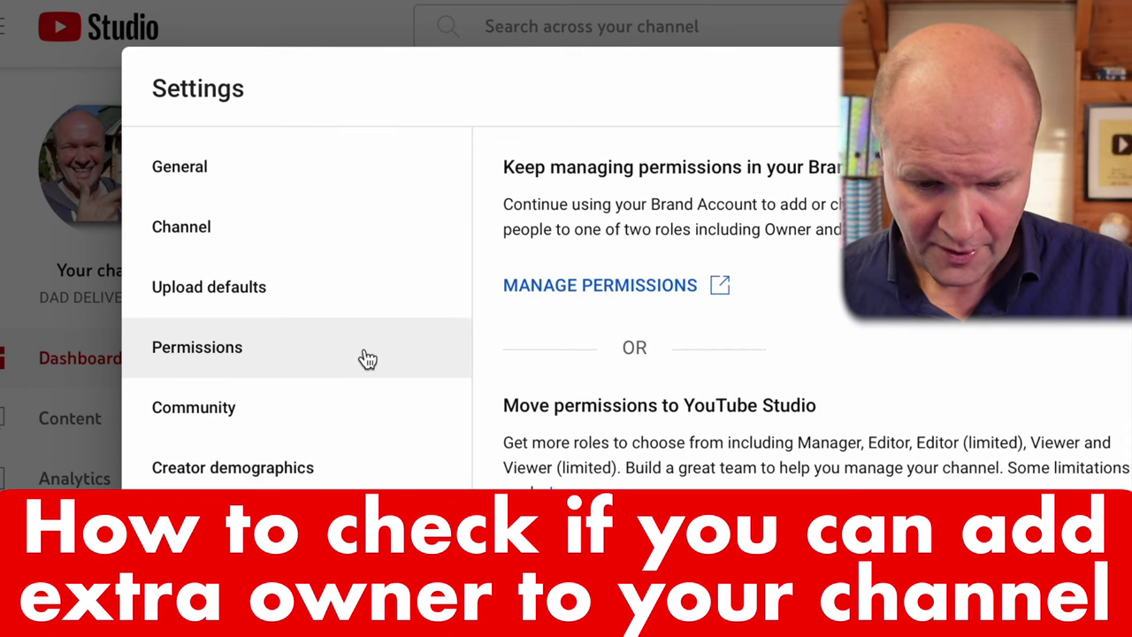
left_click(585, 287)
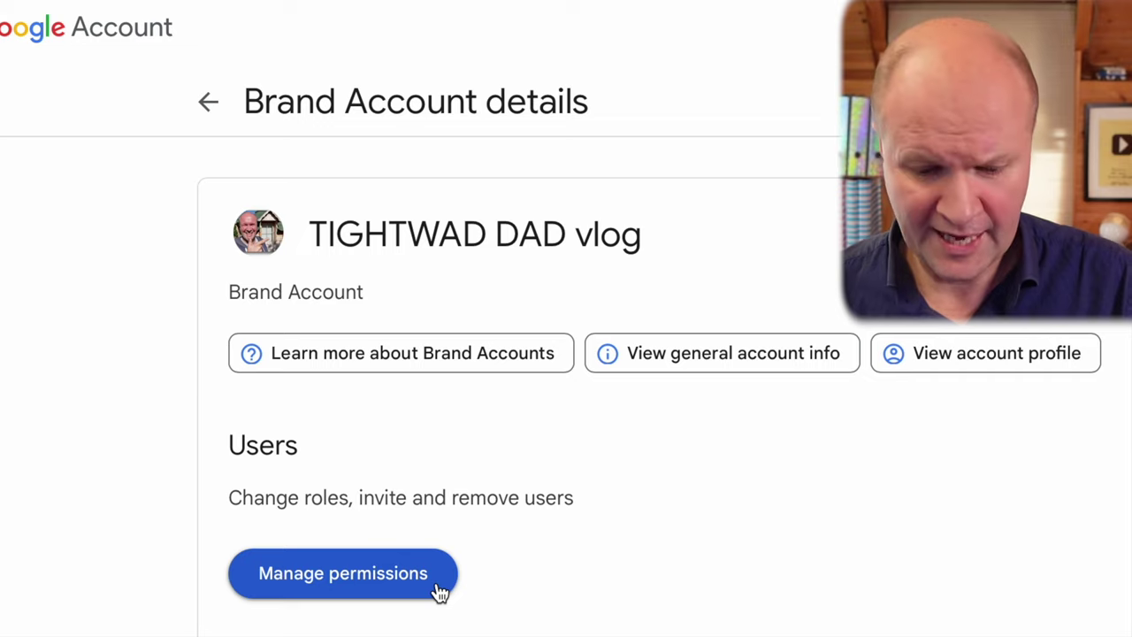
left_click(439, 590)
left_click(807, 193)
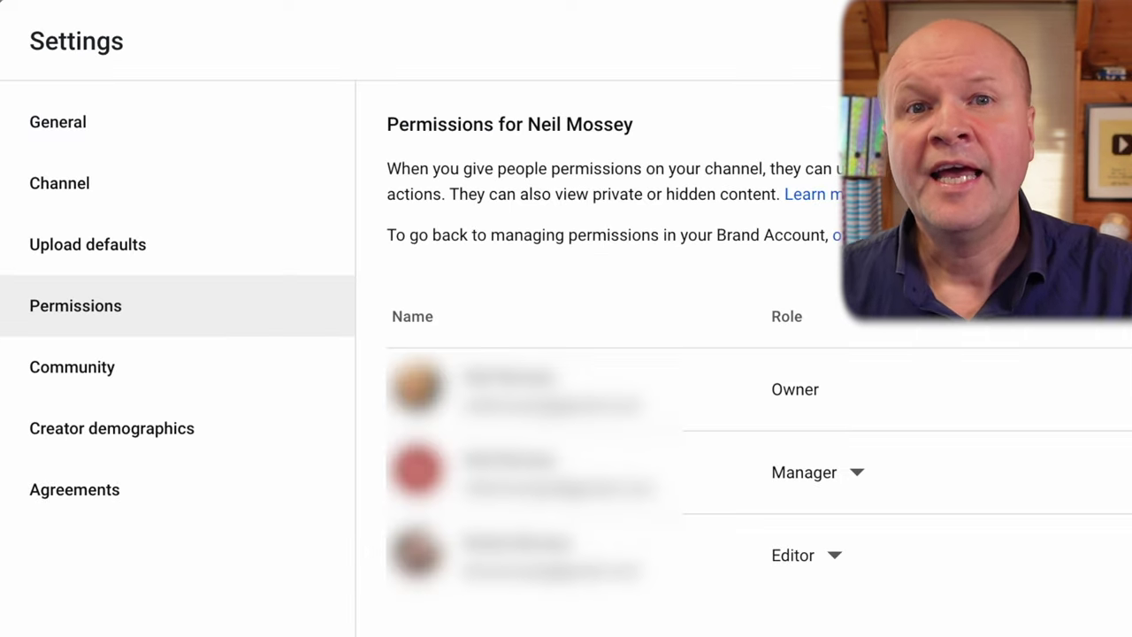
left_click(862, 474)
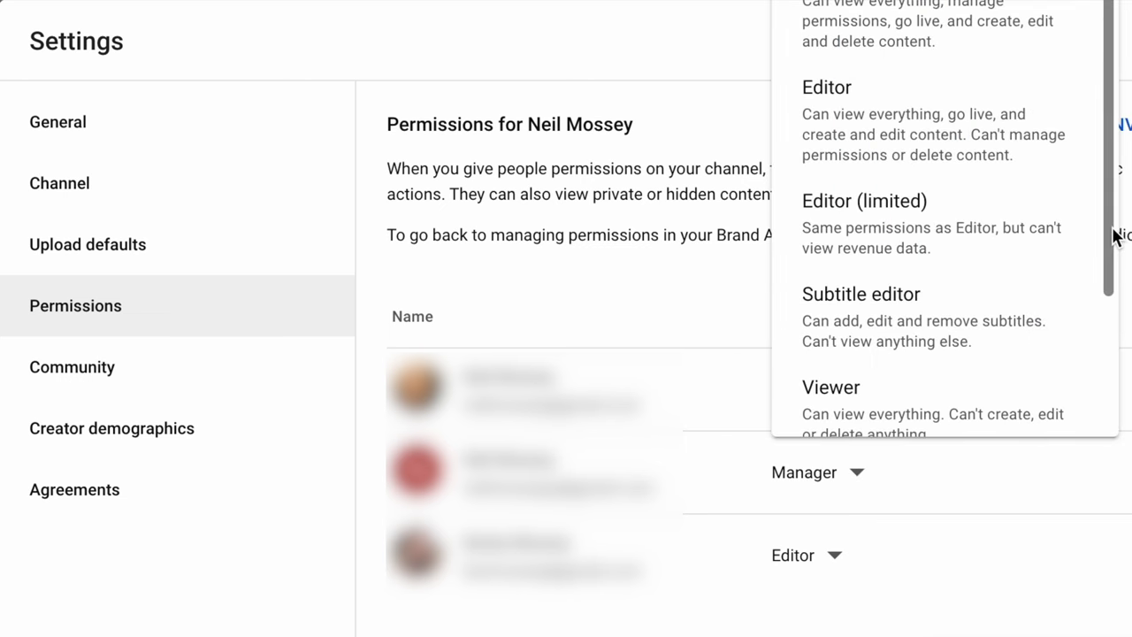
left_click_drag(1113, 230, 1119, 341)
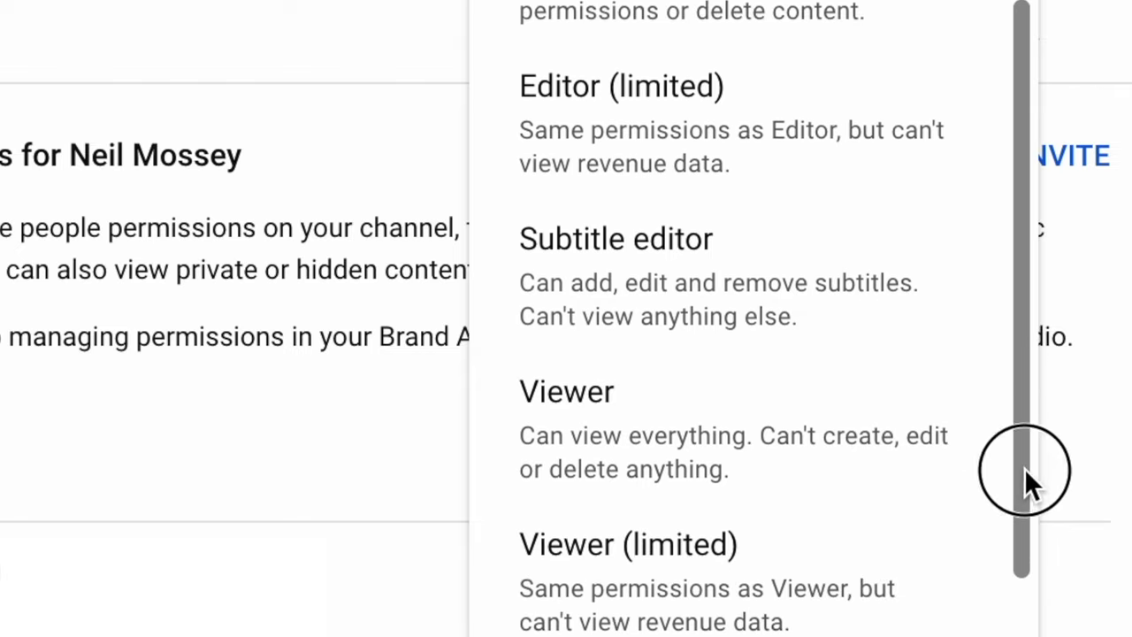
left_click_drag(1041, 520, 1048, 575)
left_click(848, 508)
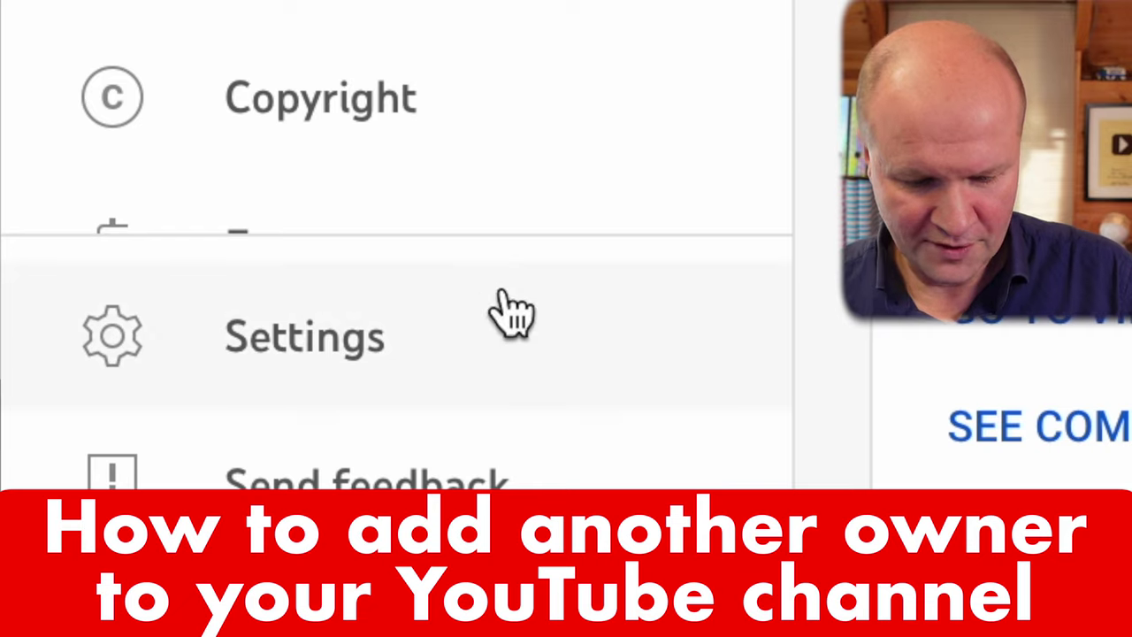
Open the Brand Account's Manage permissions list through Settings > Permissions > MANAGE PERMISSIONS.
left_click(513, 310)
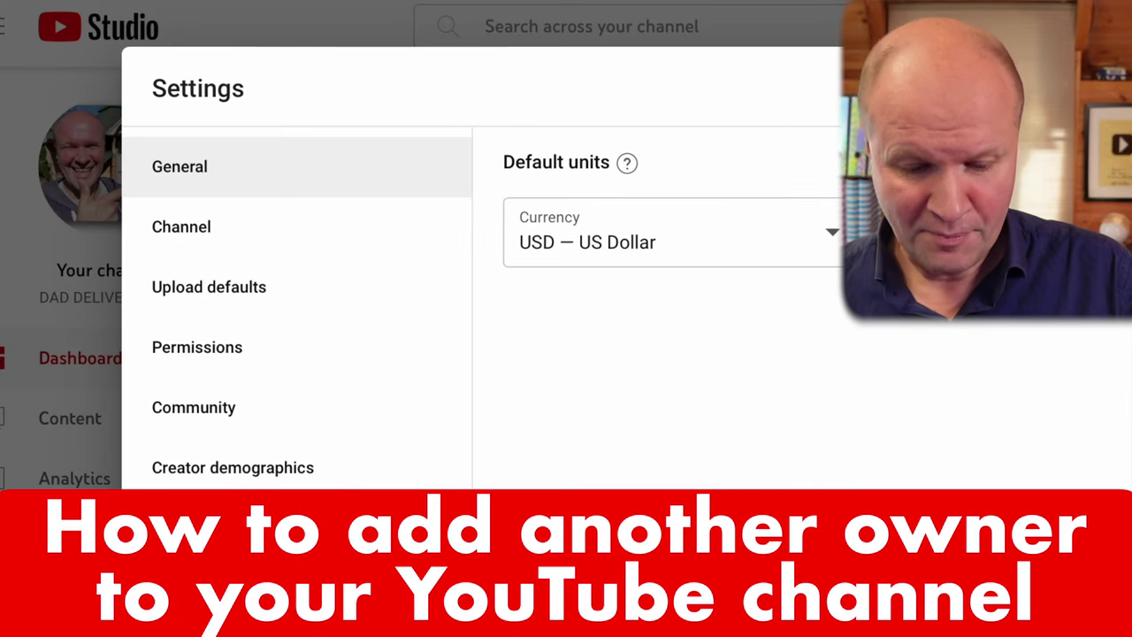
left_click(348, 343)
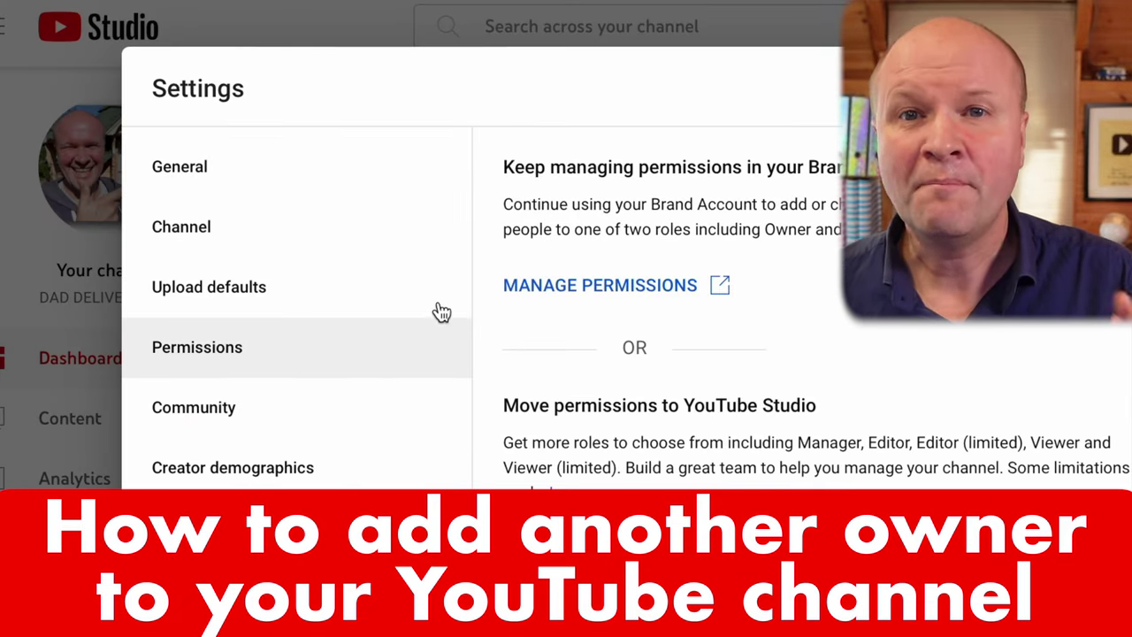
left_click(646, 283)
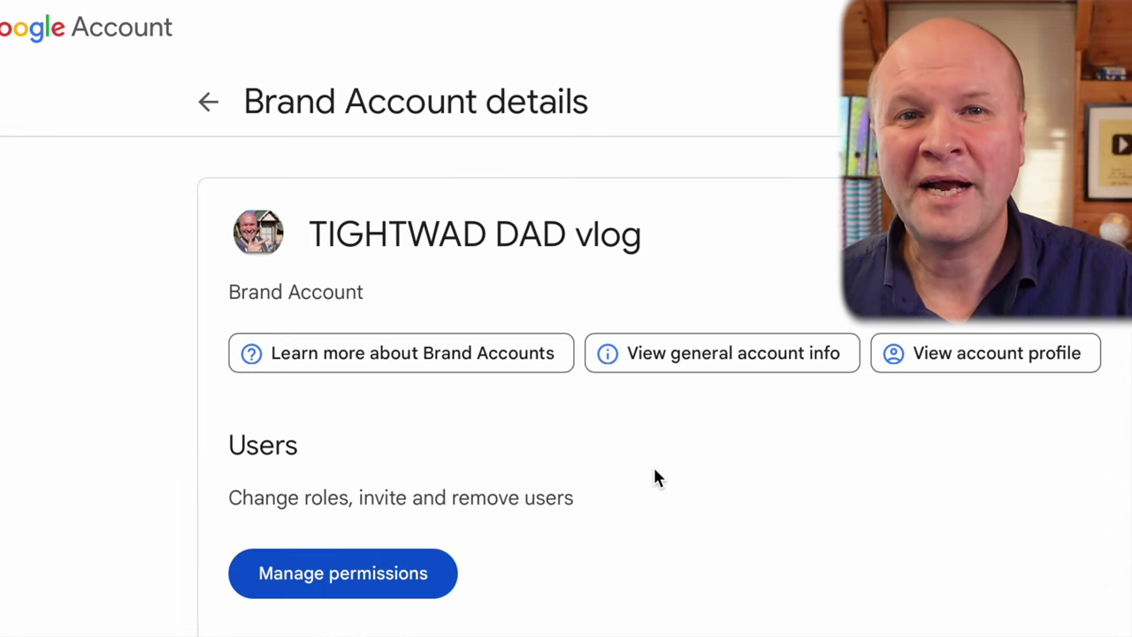
left_click(418, 594)
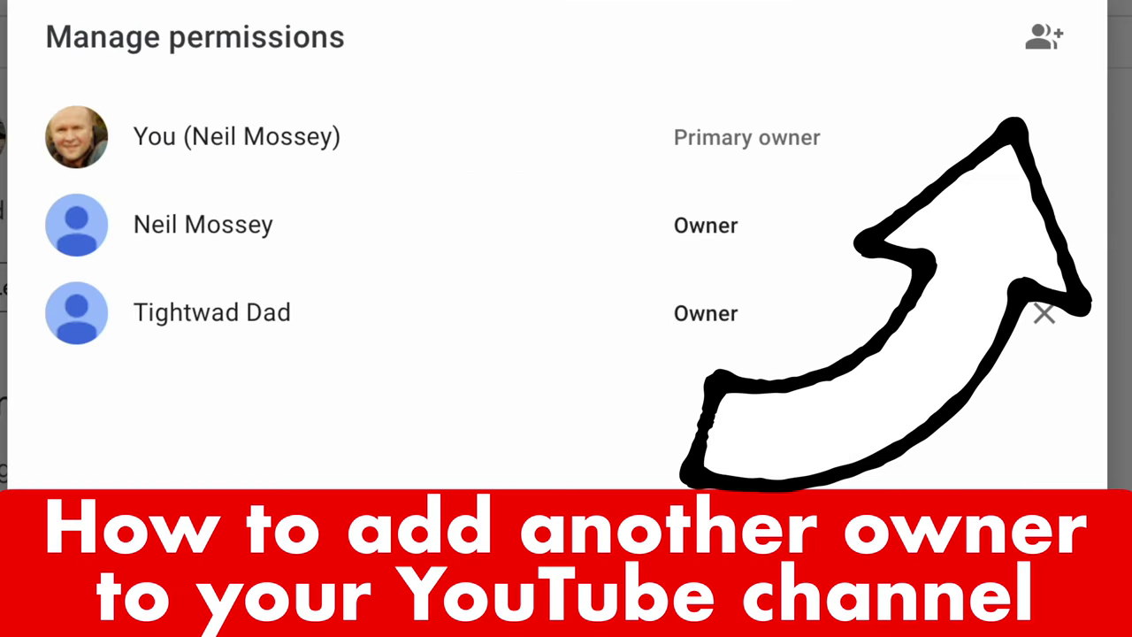
Invite a new user by their Gmail address and open the role choice for them.
left_click(1065, 49)
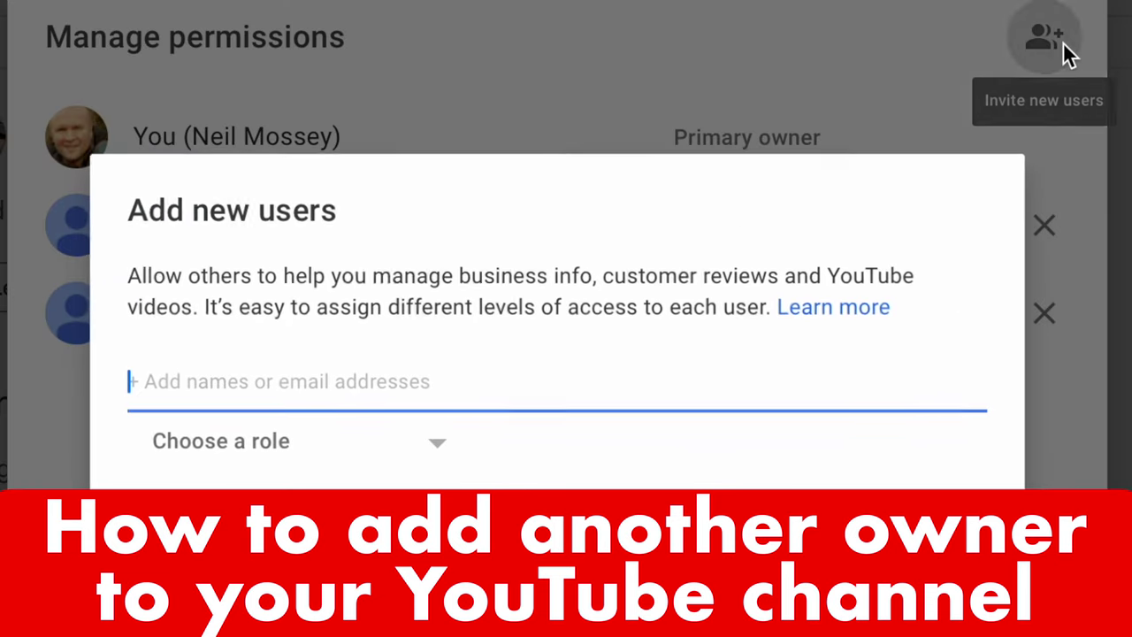
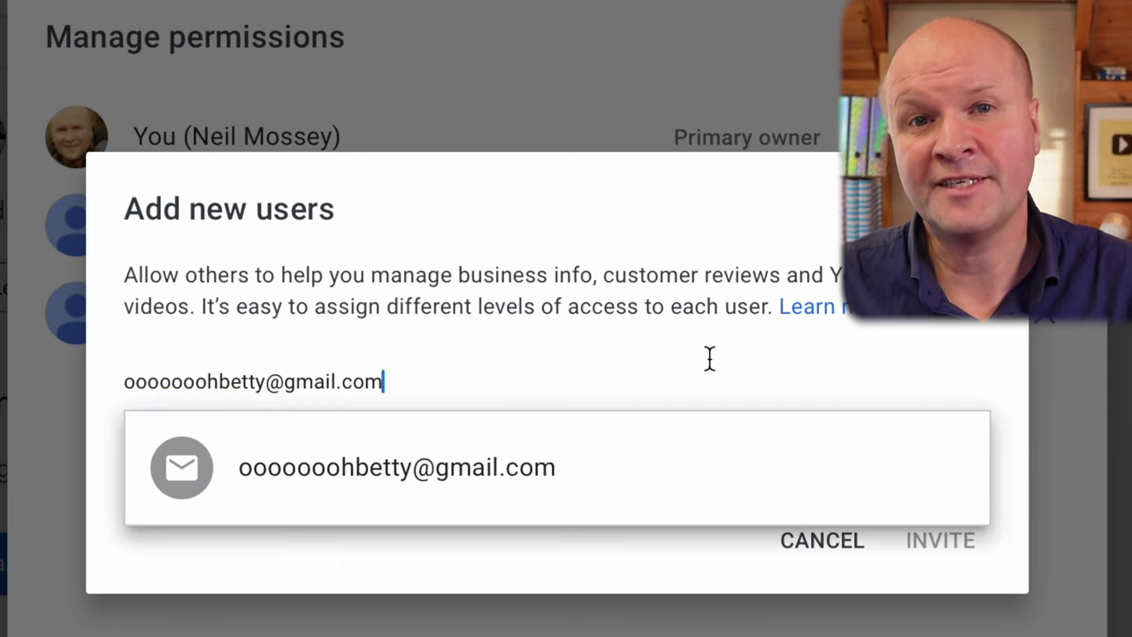
left_click(622, 460)
left_click(434, 455)
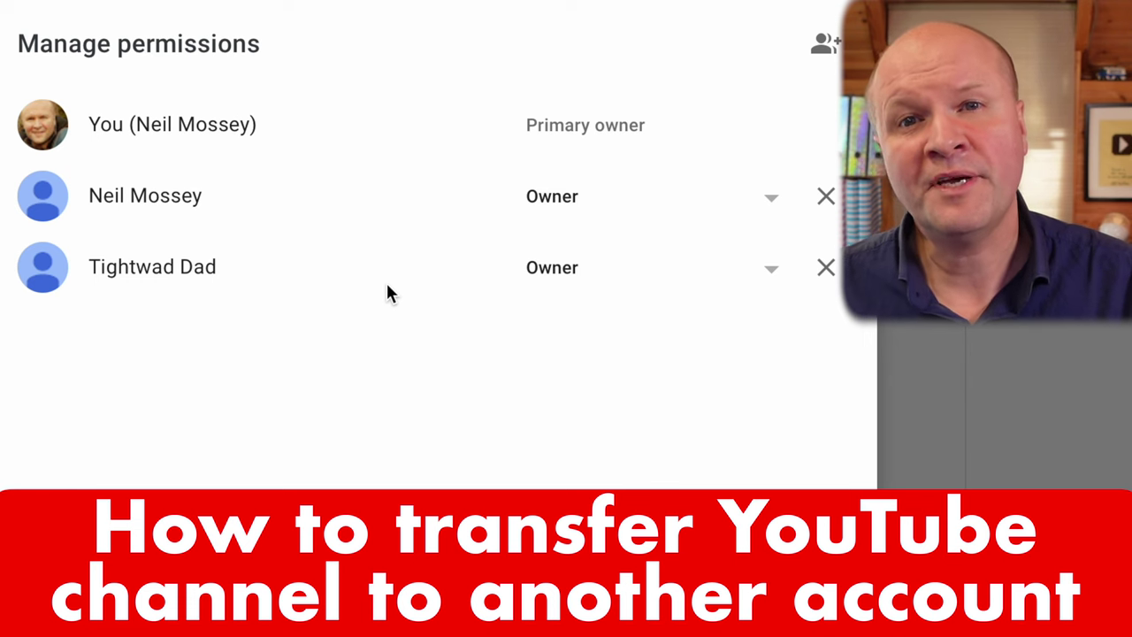
left_click(771, 204)
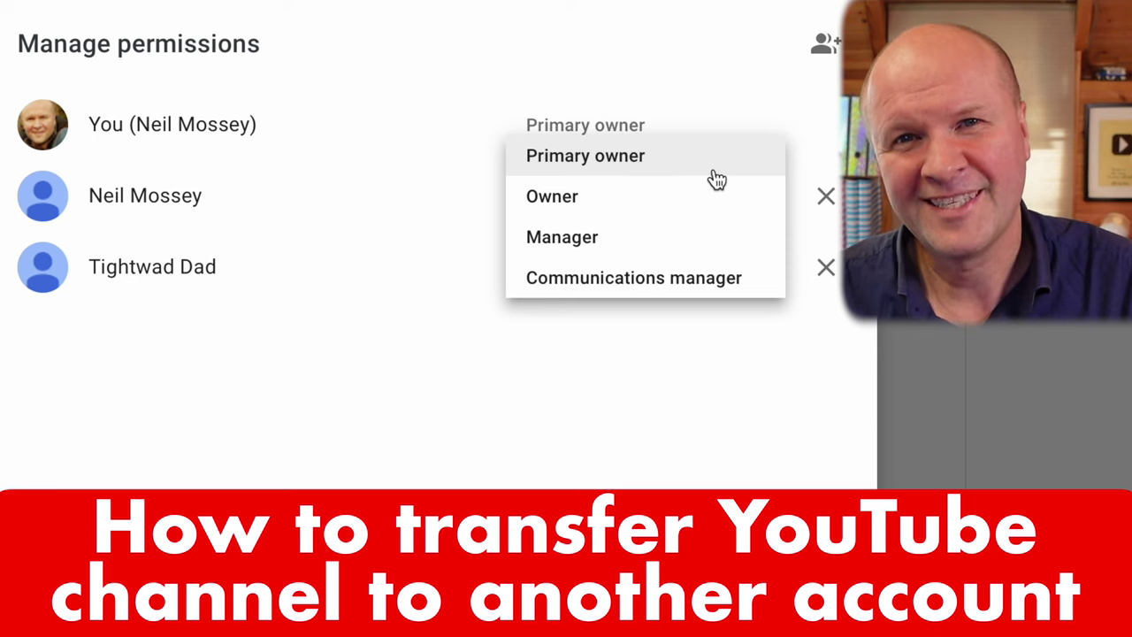
left_click(291, 366)
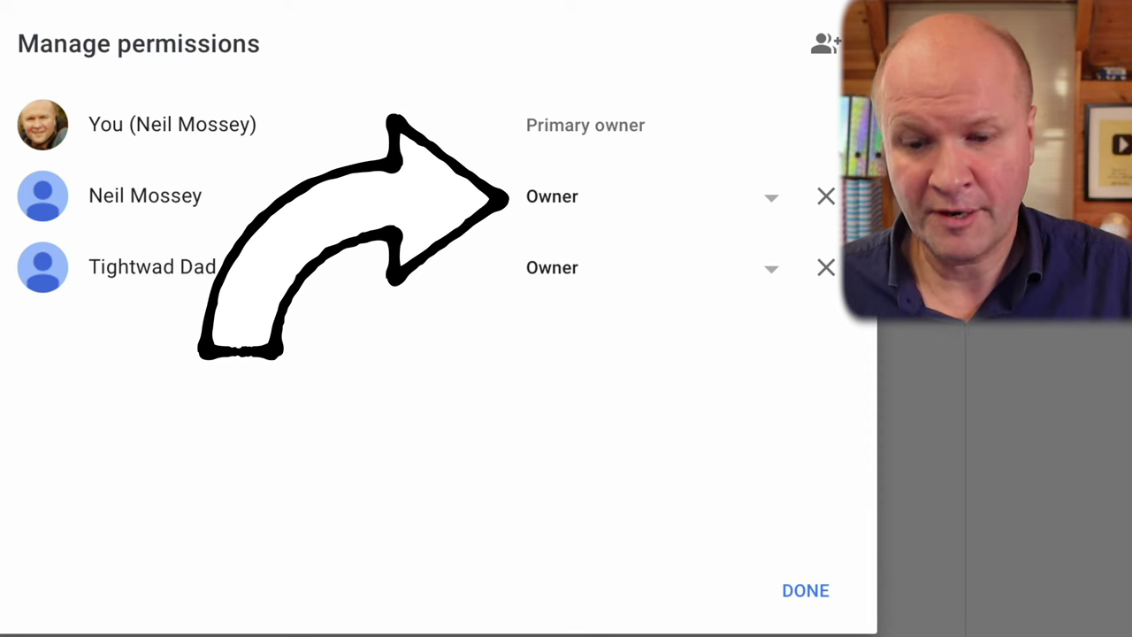
Set the second owner's role to Primary owner and confirm the TRANSFER.
left_click(757, 209)
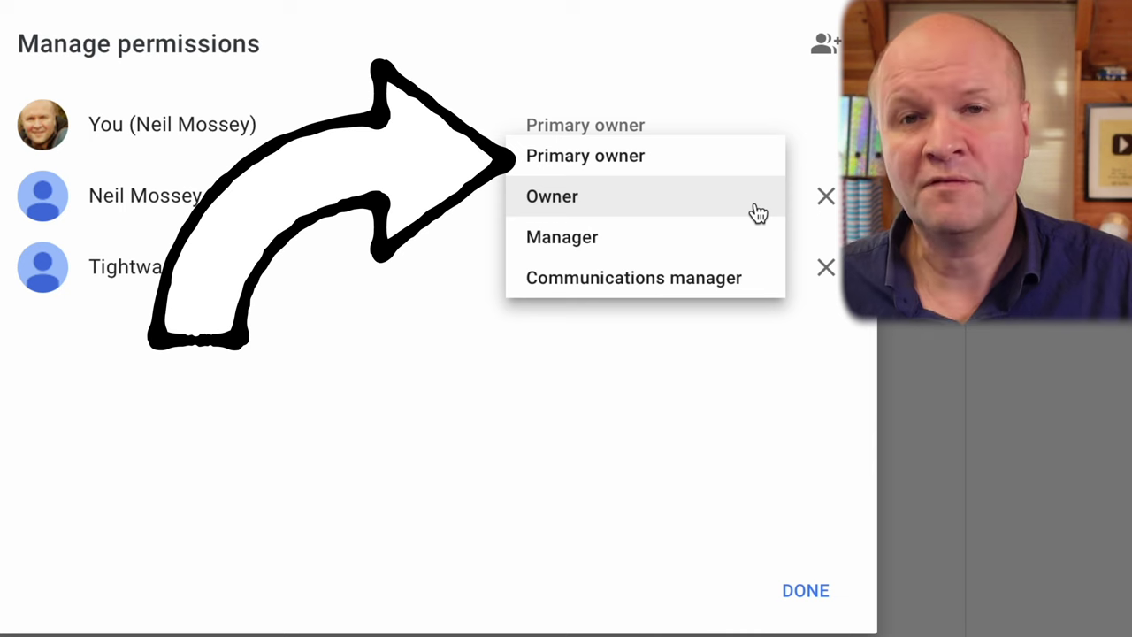
left_click(729, 161)
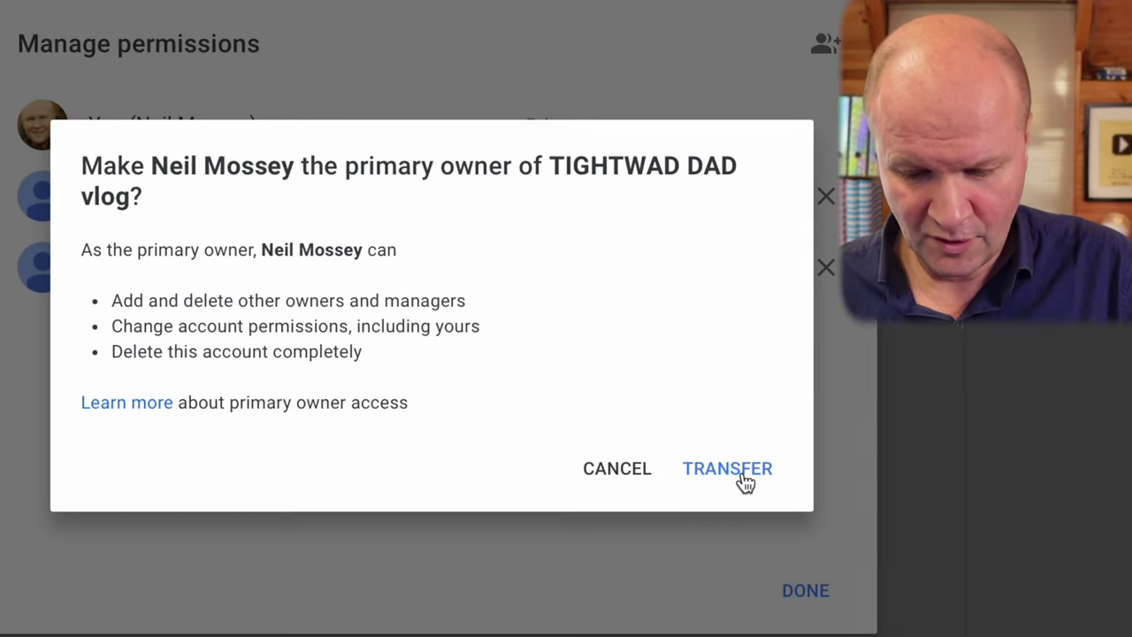
left_click(745, 485)
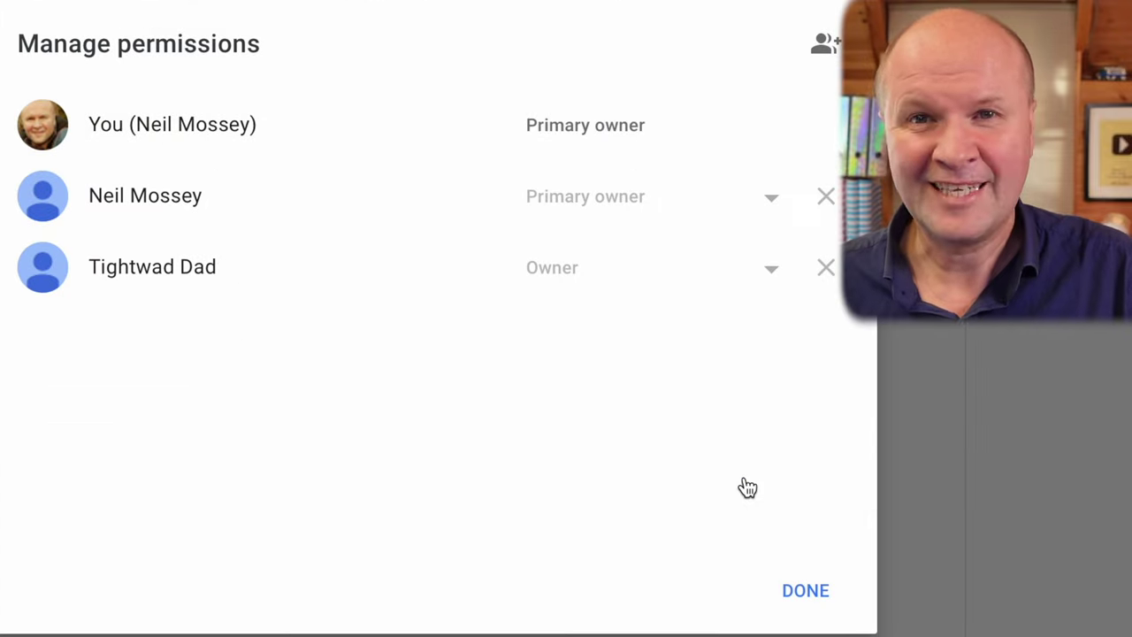